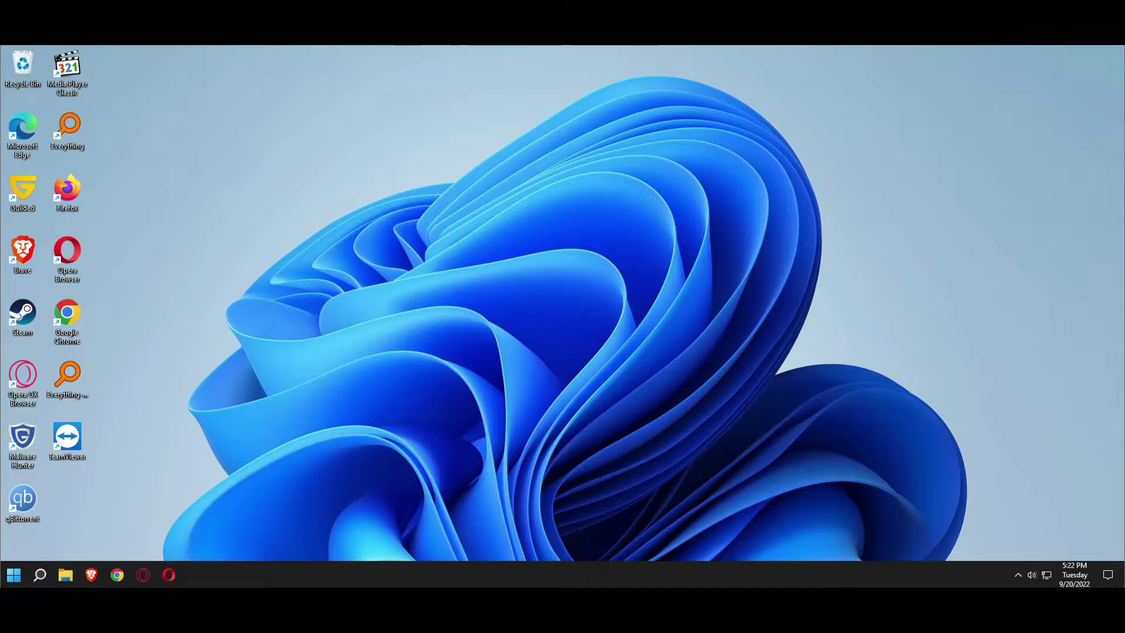
Check the notification area's quick actions for a Bluetooth option.
{"action": "left_click", "coordinate": [1110, 575]}
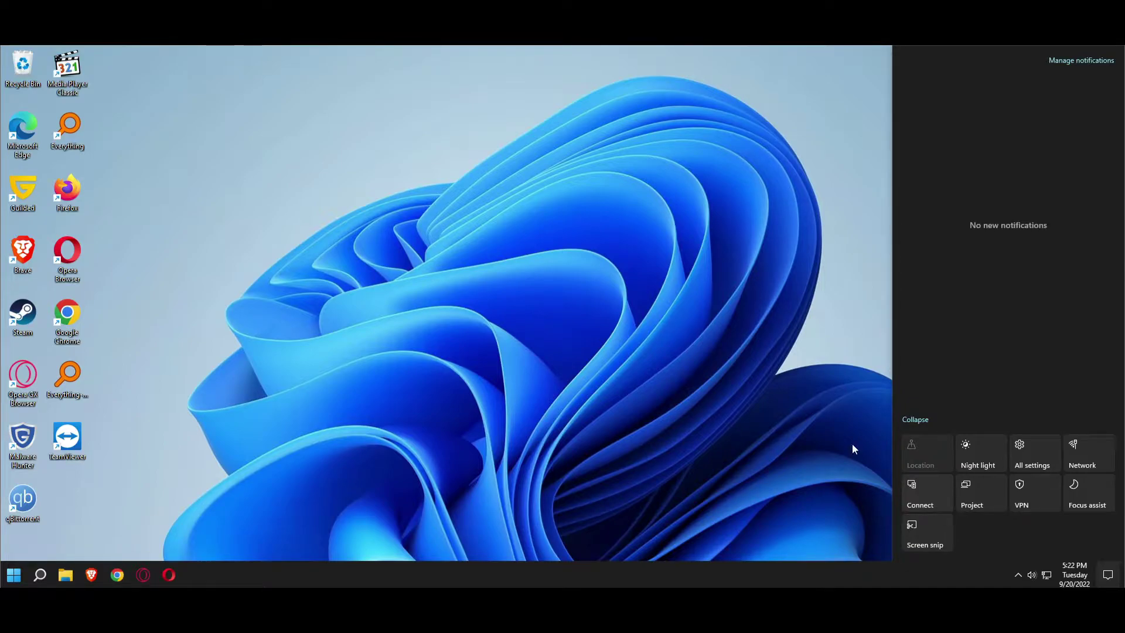
{"action": "left_click", "coordinate": [712, 363]}
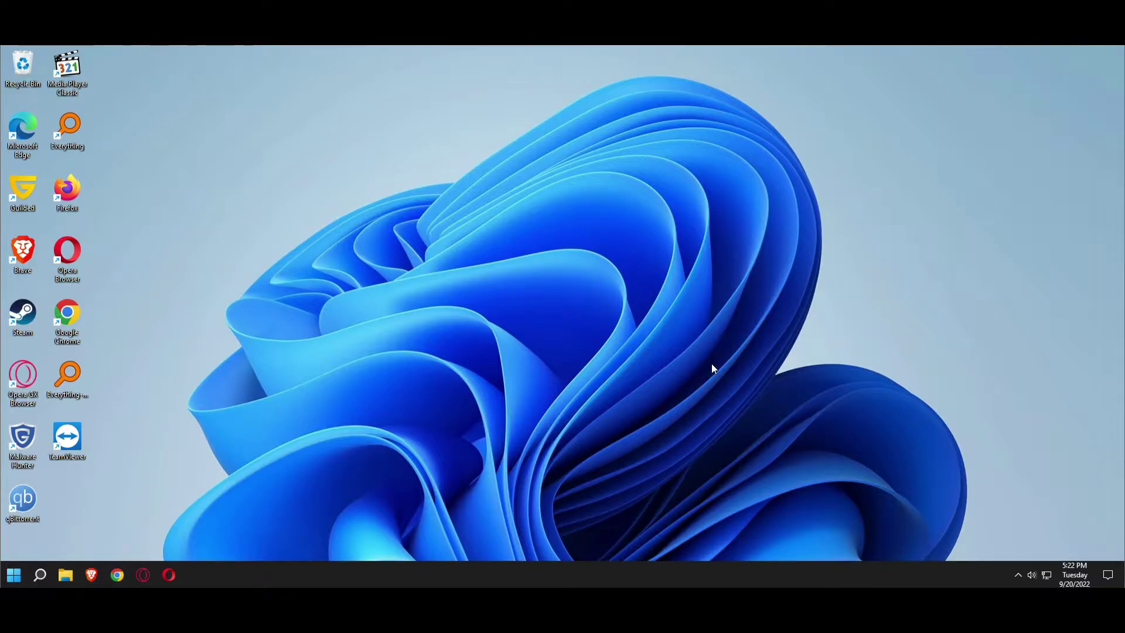
Open Computer Management for This PC from File Explorer and show its Device Manager.
{"action": "left_click", "coordinate": [65, 575]}
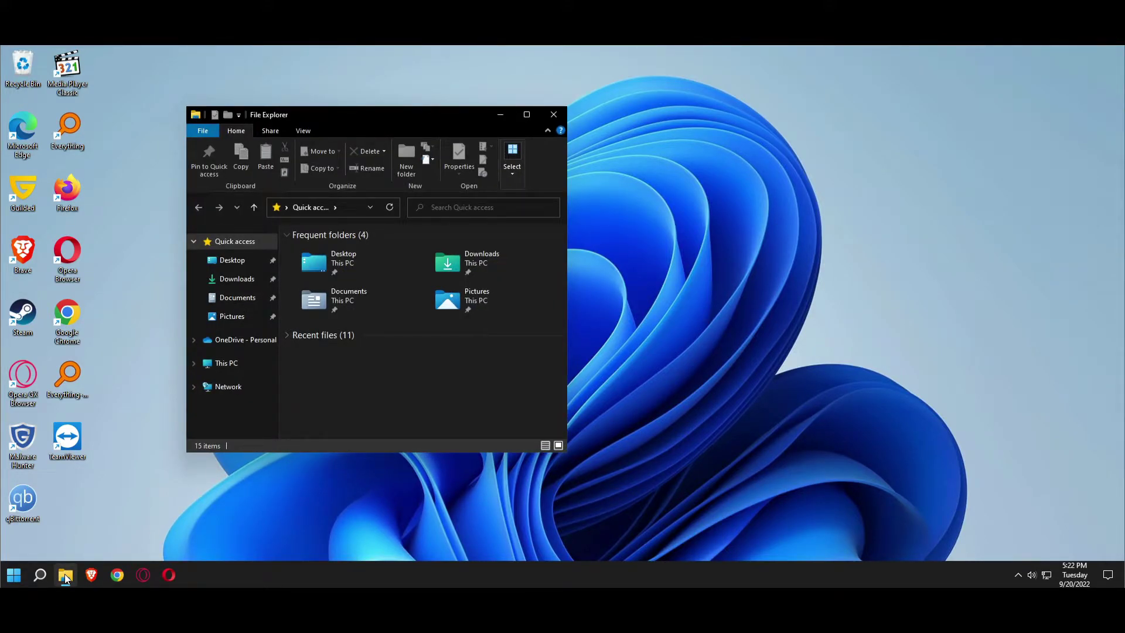
{"action": "right_click", "coordinate": [229, 369]}
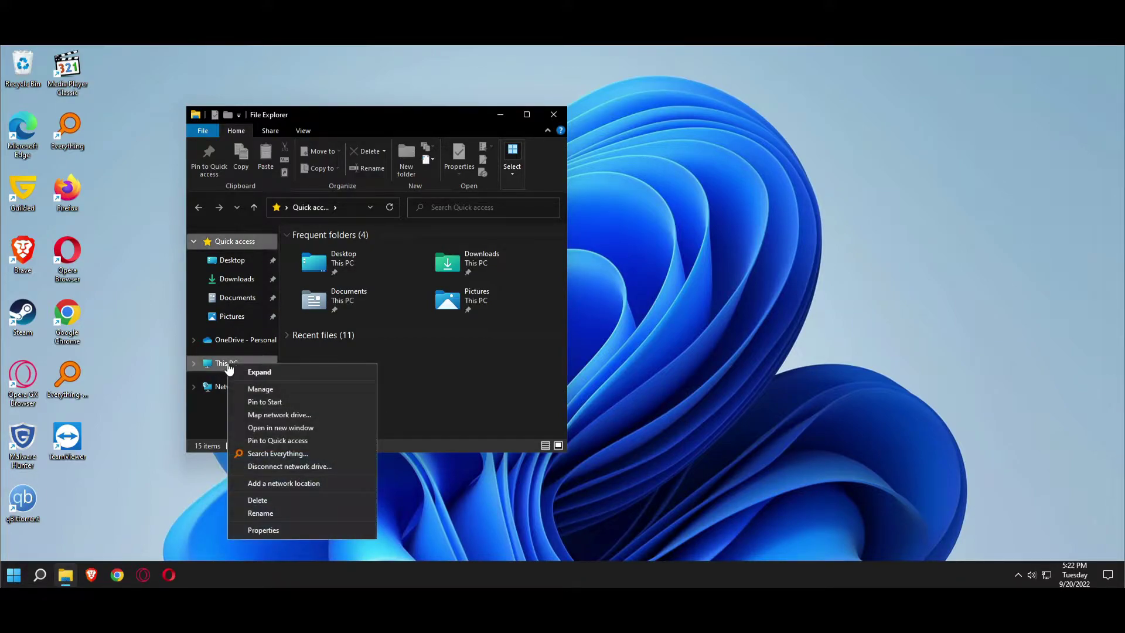
{"action": "left_click", "coordinate": [271, 390]}
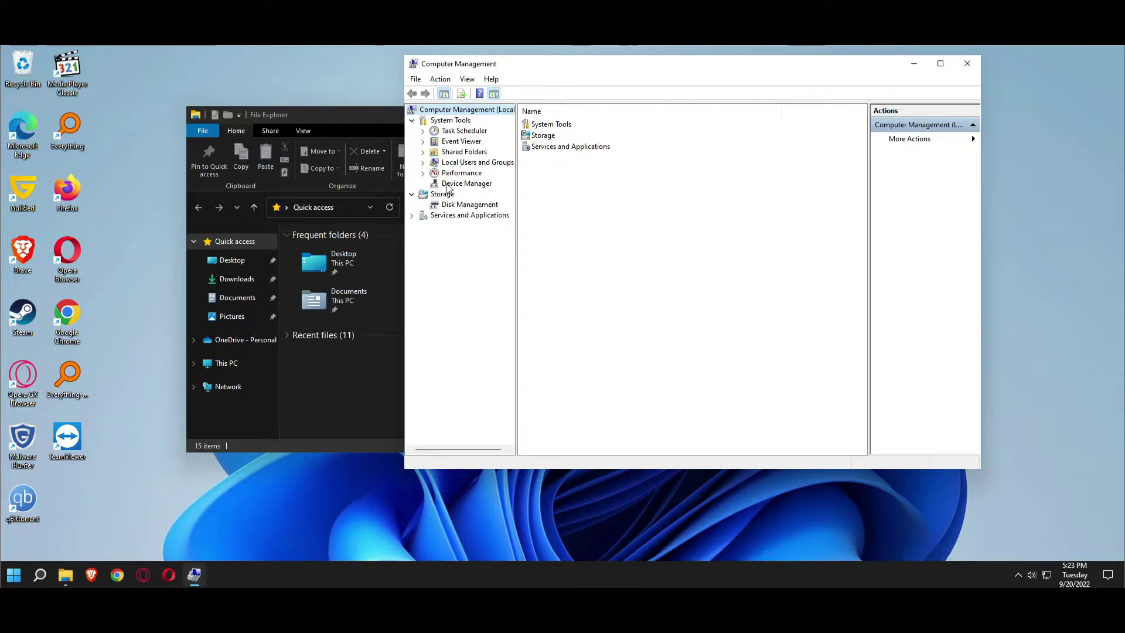
{"action": "left_click", "coordinate": [447, 185]}
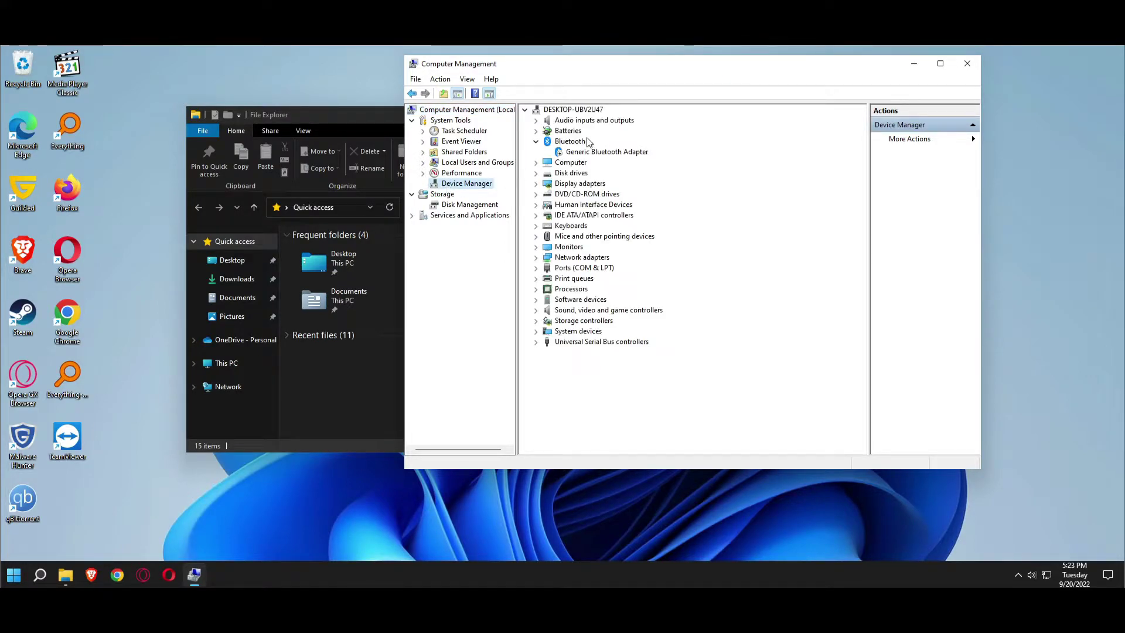
Uninstall the Generic Bluetooth Adapter through its driver properties and close the Computer Management and File Explorer windows.
{"action": "left_click", "coordinate": [602, 156]}
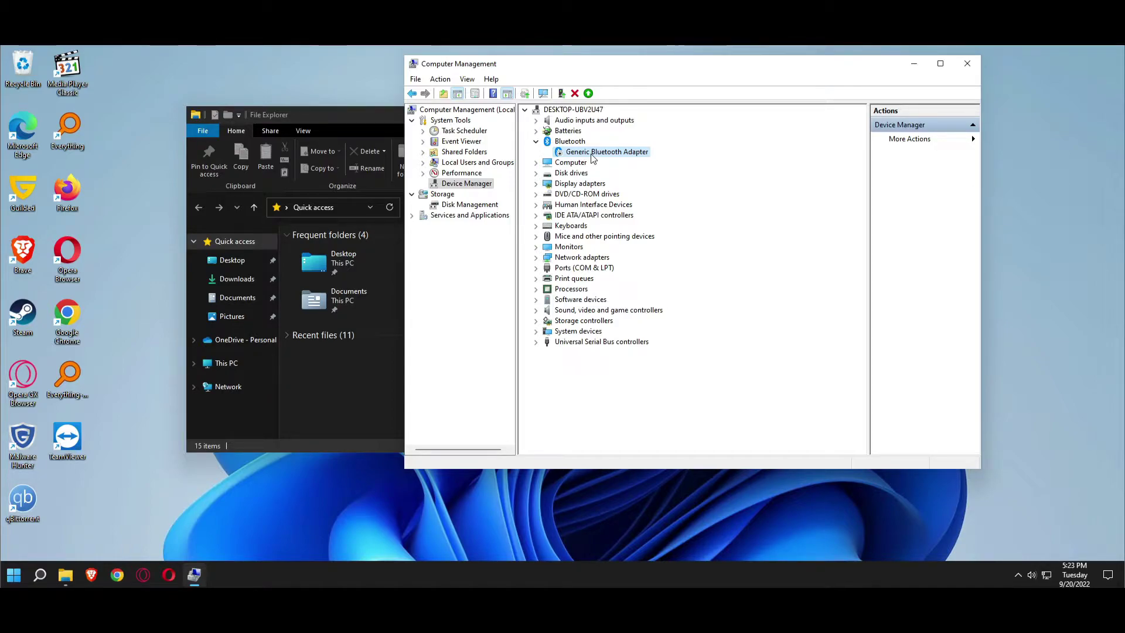
{"action": "right_click", "coordinate": [599, 152]}
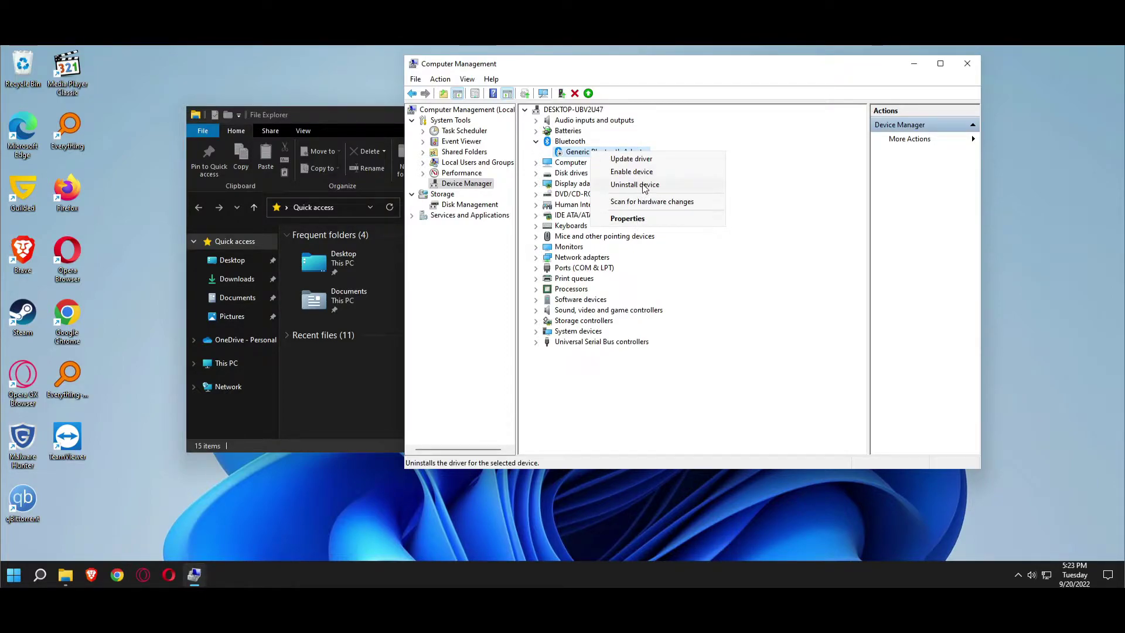
{"action": "left_click", "coordinate": [657, 219]}
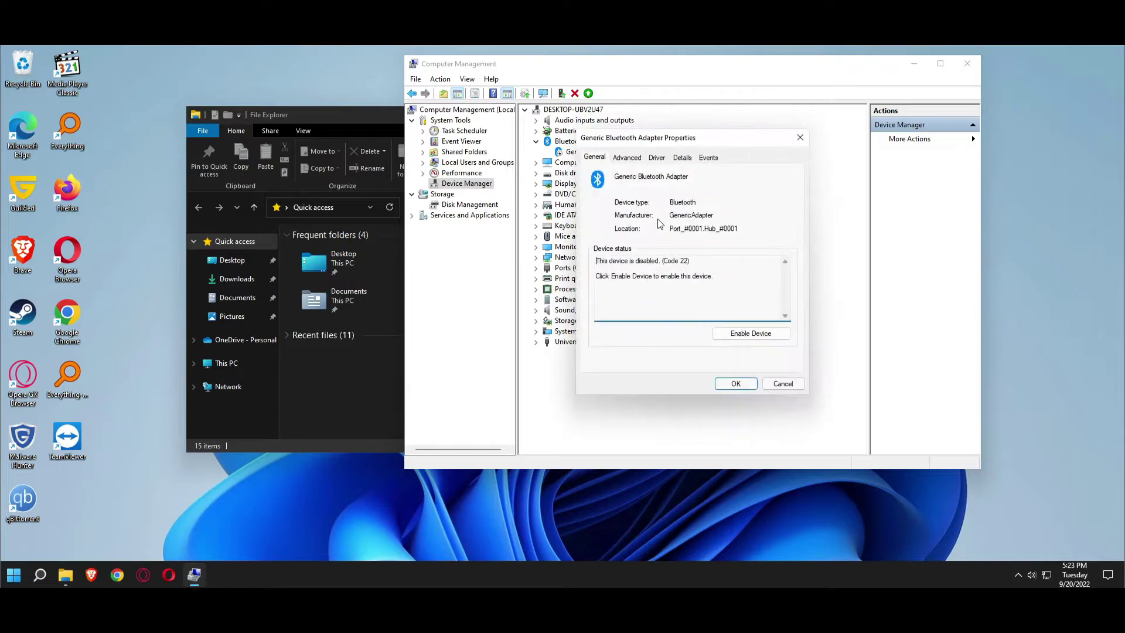
{"action": "left_click", "coordinate": [658, 158]}
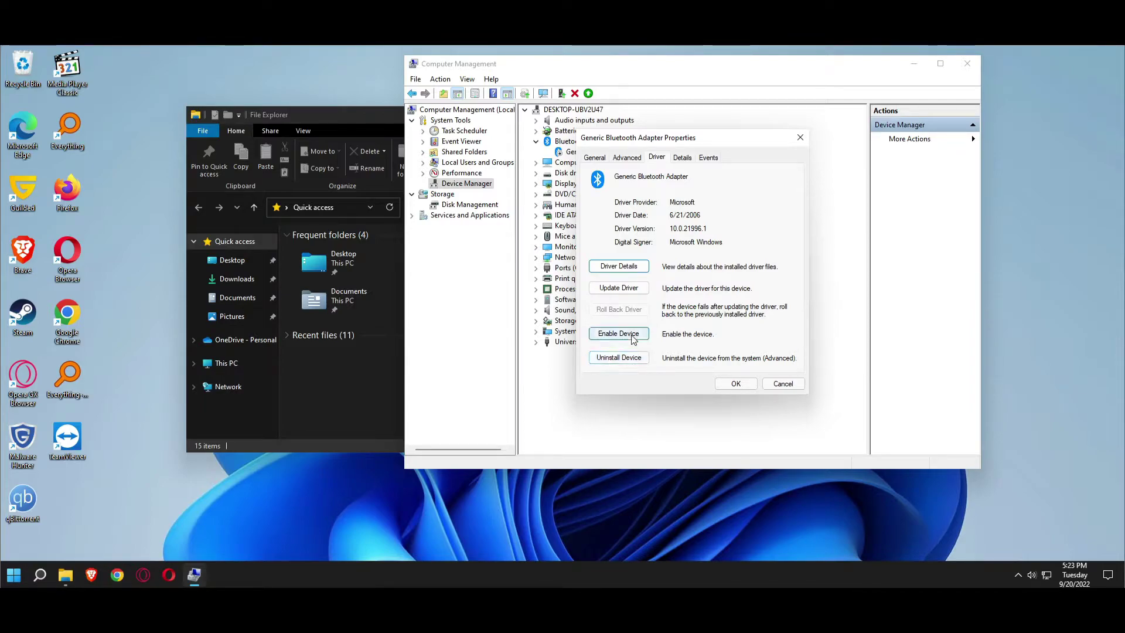
{"action": "left_click", "coordinate": [621, 358]}
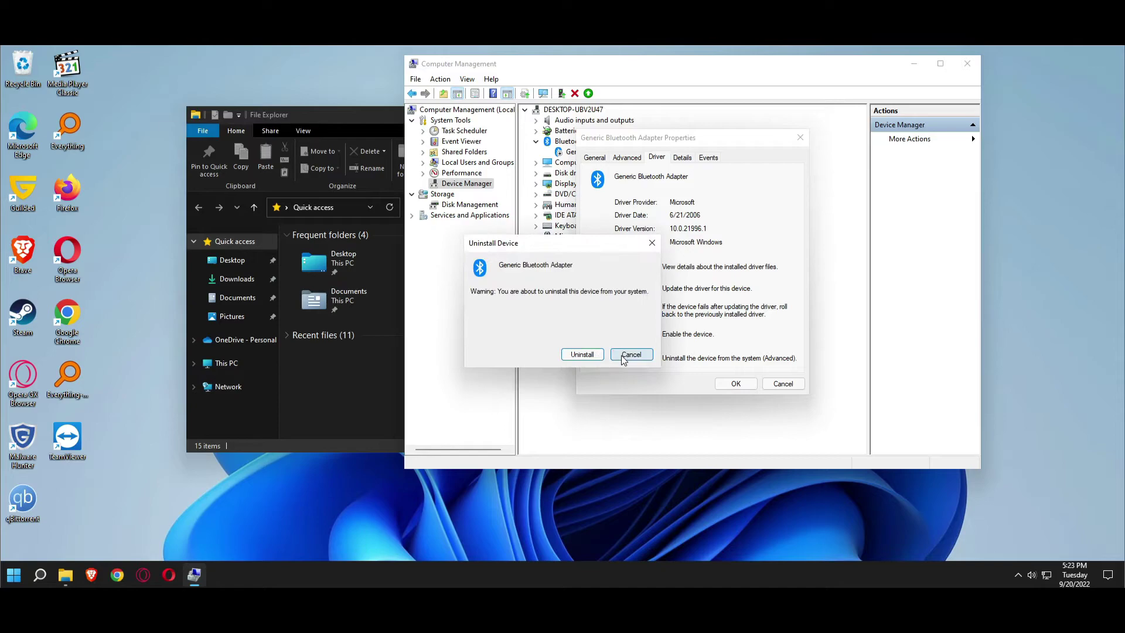
{"action": "left_click", "coordinate": [582, 355]}
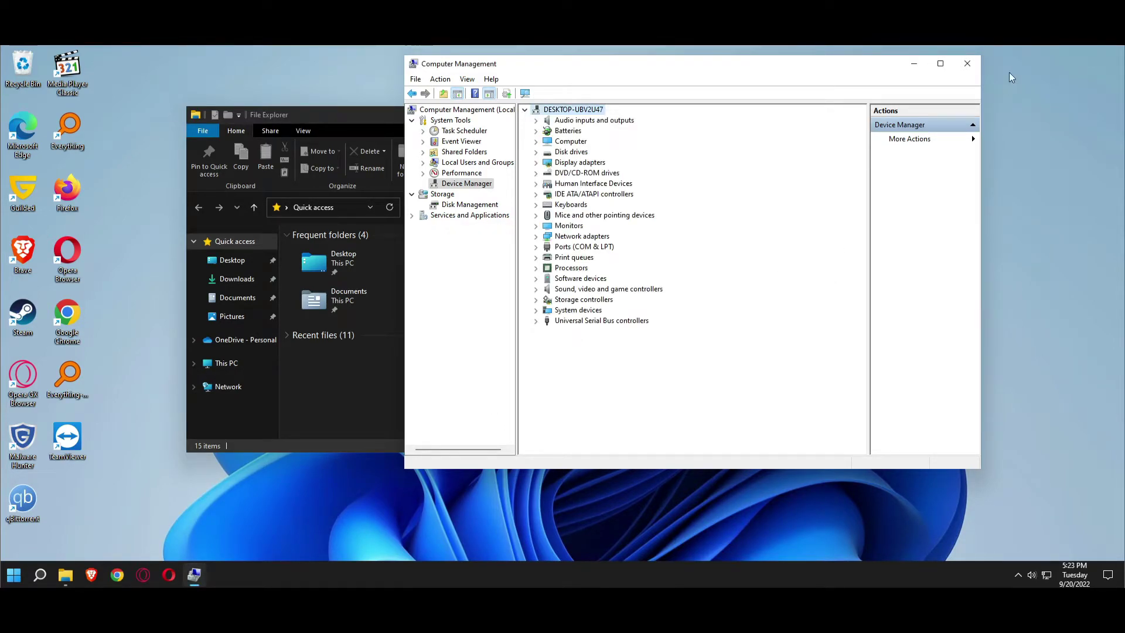
{"action": "left_click", "coordinate": [968, 64]}
{"action": "left_click", "coordinate": [553, 114]}
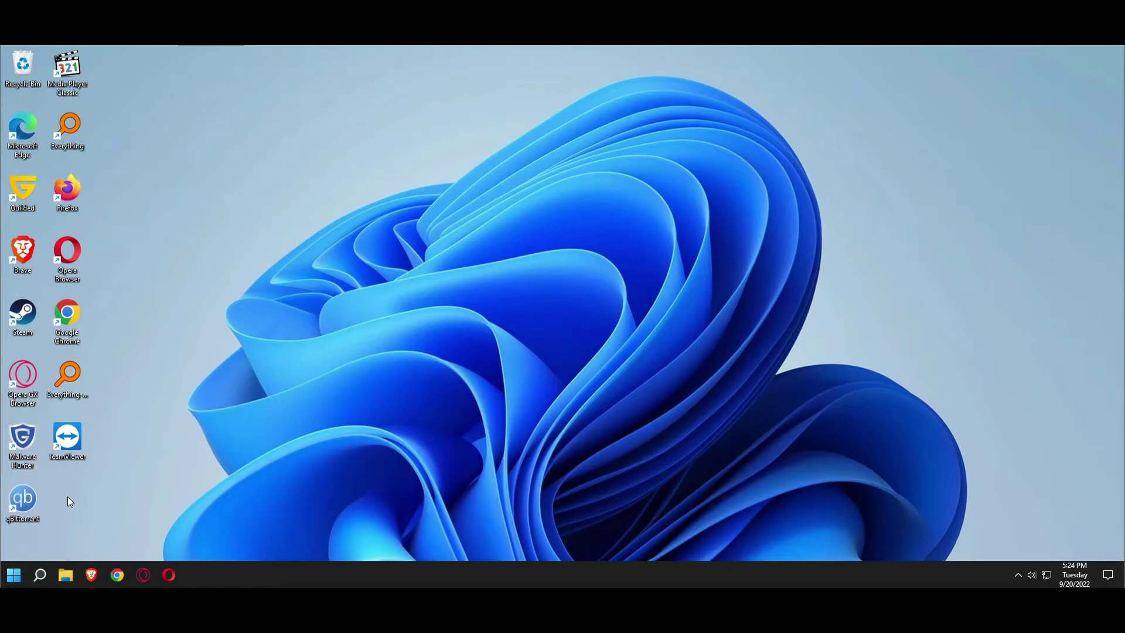
Restart the computer.
{"action": "left_click", "coordinate": [9, 581]}
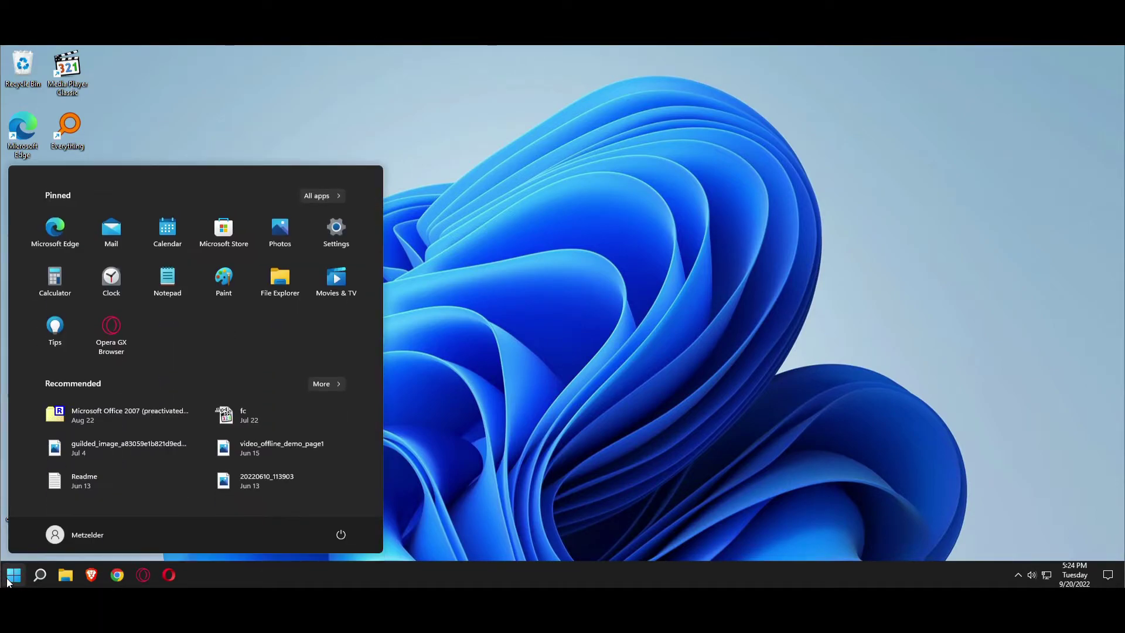
{"action": "left_click", "coordinate": [341, 535]}
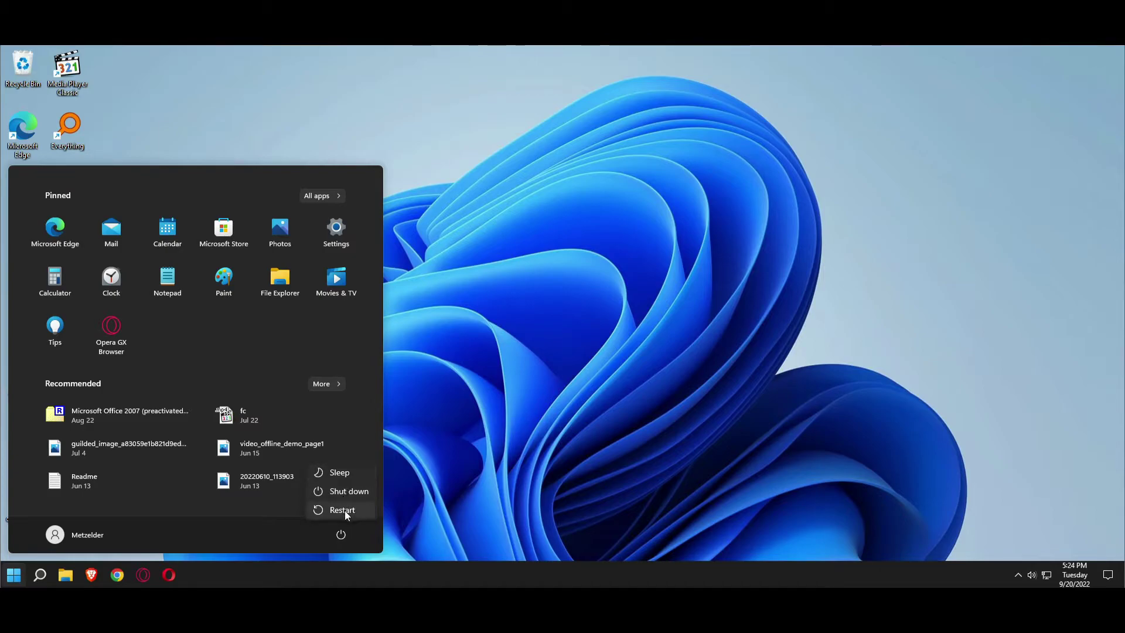
{"action": "left_click", "coordinate": [345, 511]}
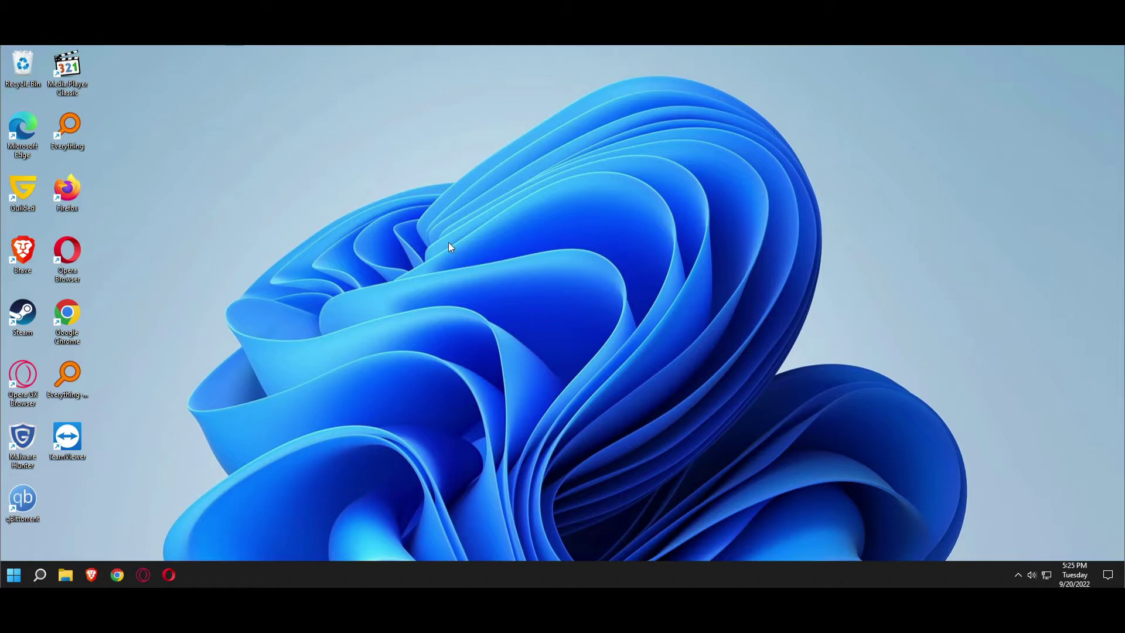
Dismiss the coordinator.exe system error on the desktop.
{"action": "right_click", "coordinate": [501, 184]}
{"action": "left_click", "coordinate": [532, 220]}
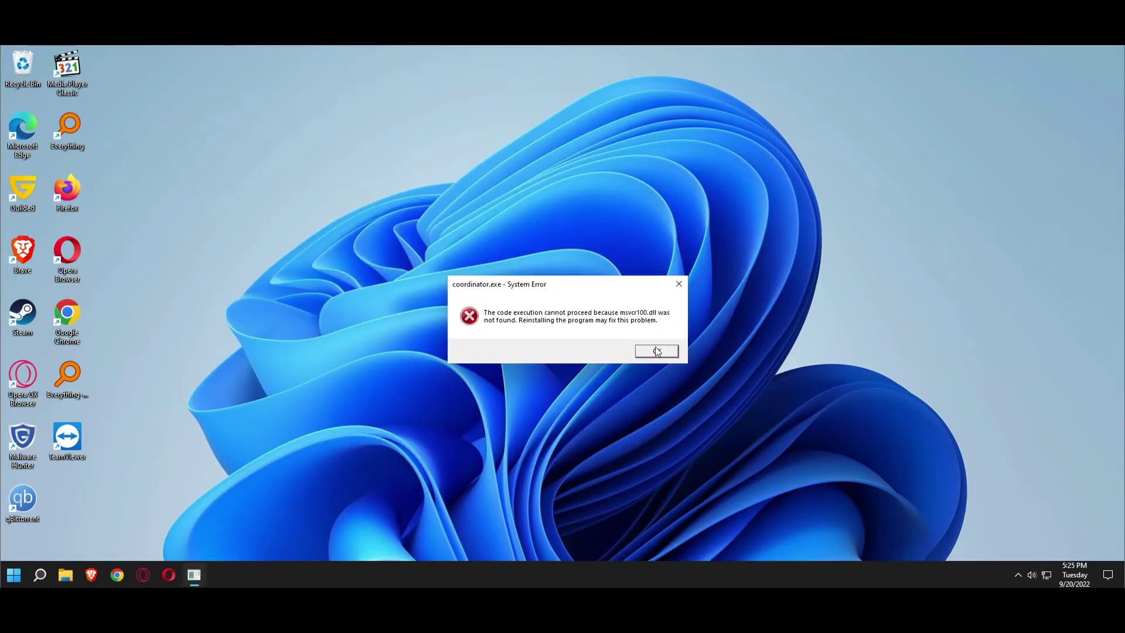
{"action": "left_click", "coordinate": [652, 351]}
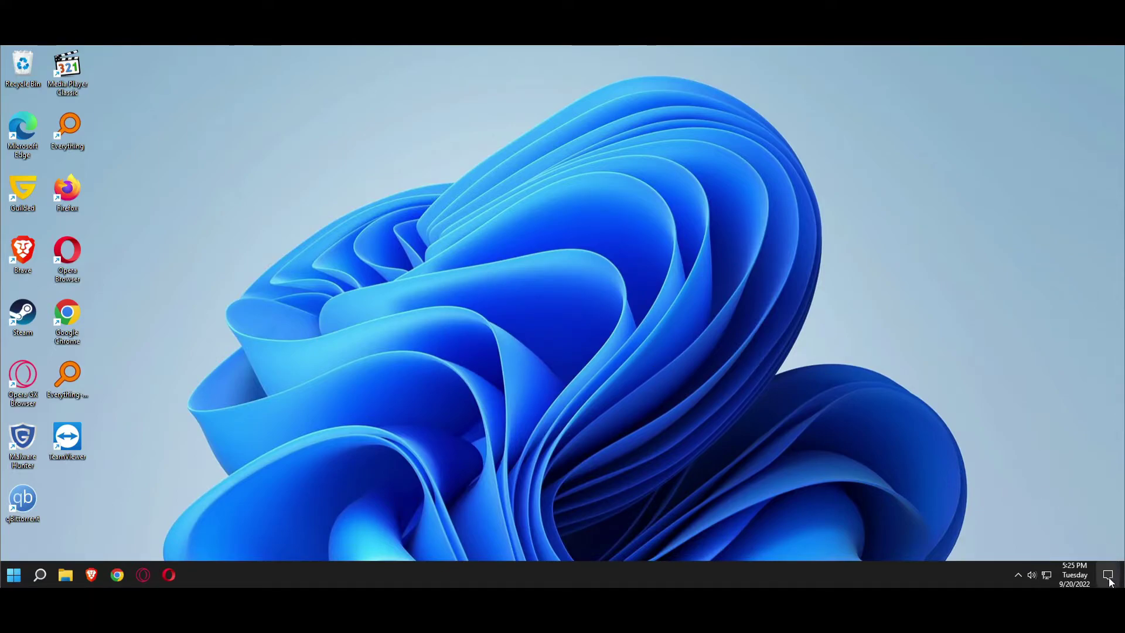
{"action": "left_click", "coordinate": [1108, 577]}
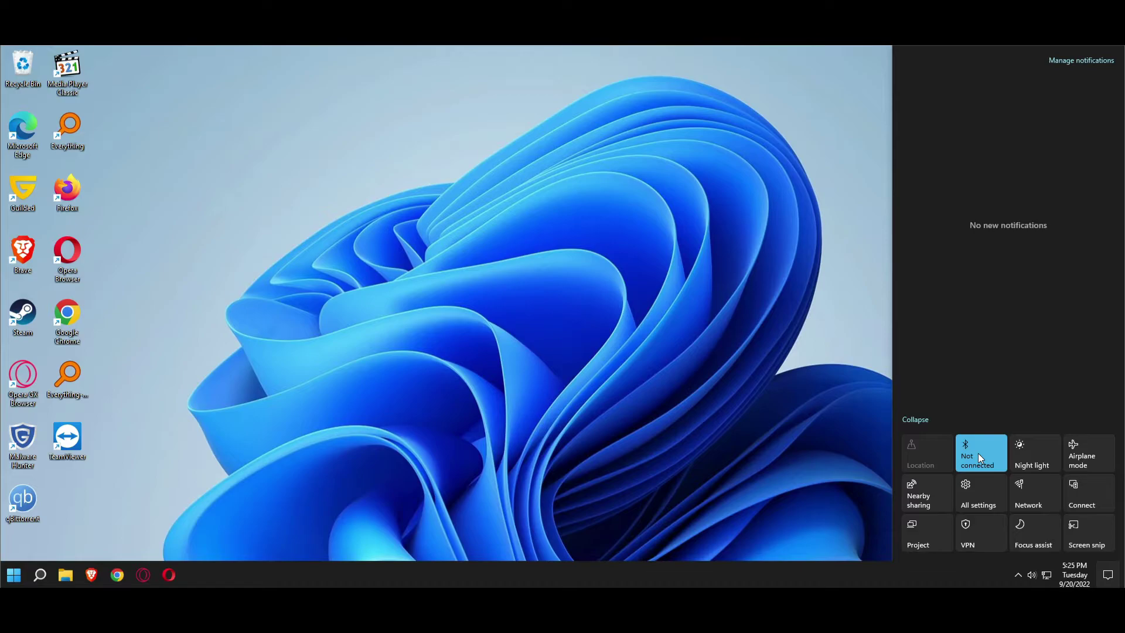
{"action": "right_click", "coordinate": [979, 452]}
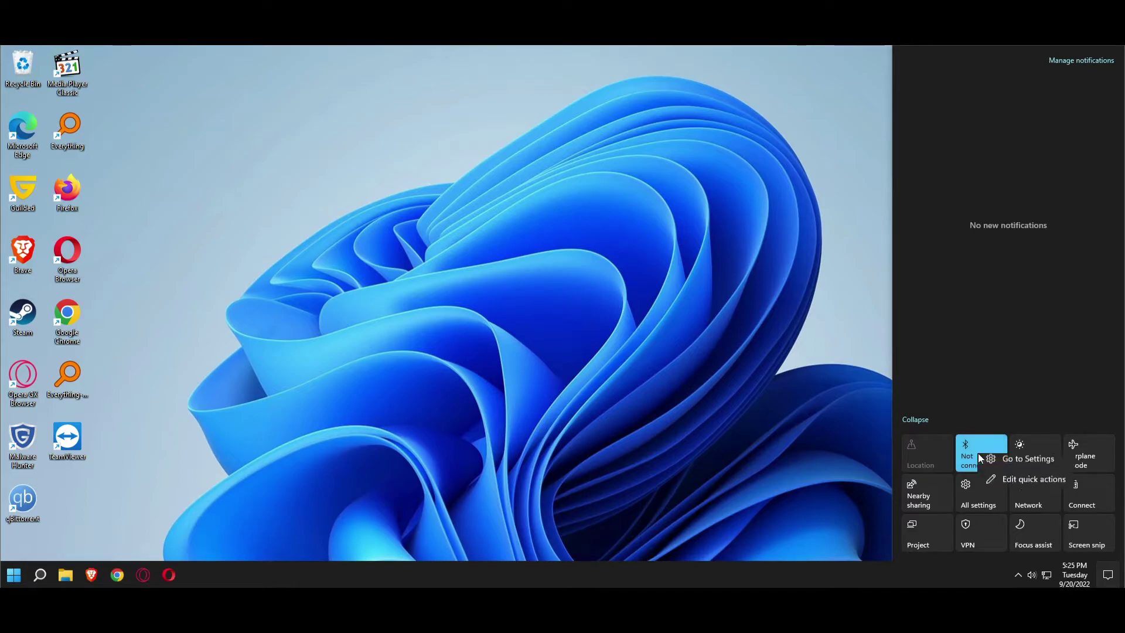
{"action": "left_click", "coordinate": [987, 466]}
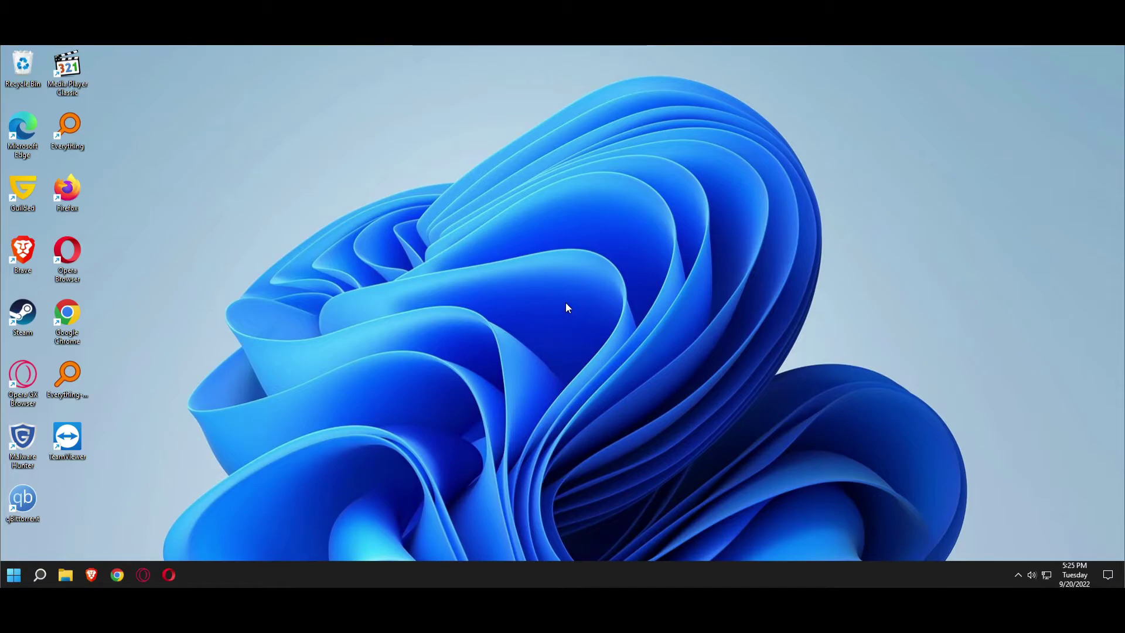
Open the Bluetooth & other devices settings from the Bluetooth quick action and move the window toward the screen's centre.
{"action": "left_click", "coordinate": [1106, 580]}
{"action": "right_click", "coordinate": [971, 445]}
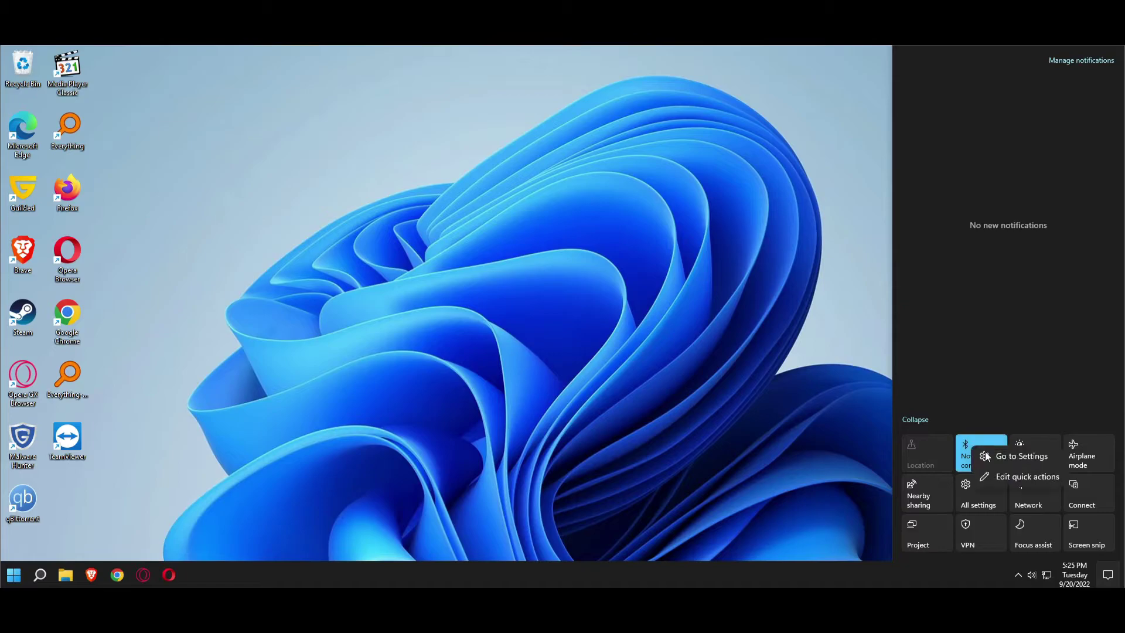
{"action": "left_click", "coordinate": [996, 456]}
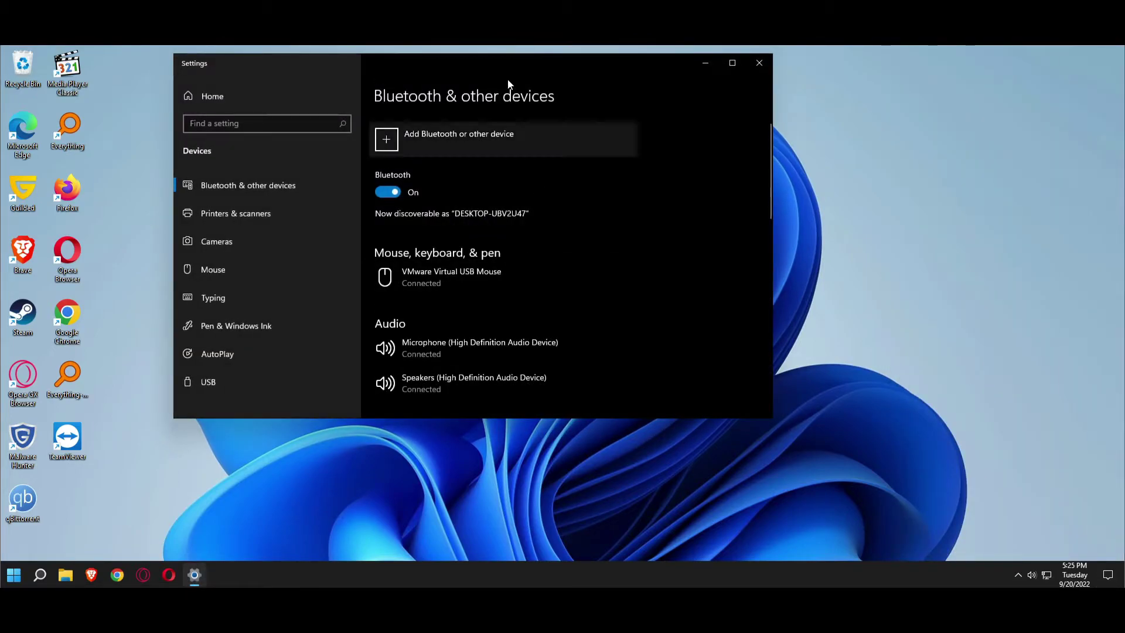
{"action": "left_click_drag", "start_coordinate": [494, 61], "coordinate": [614, 86]}
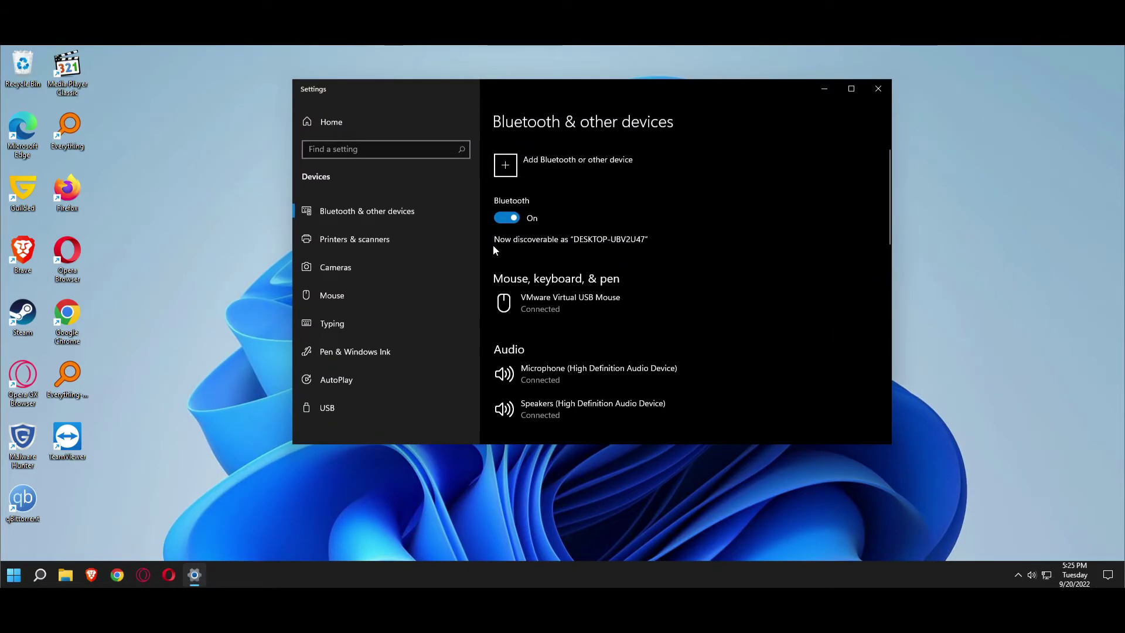
Search for available Bluetooth devices to add, cancel without pairing one, and close Settings.
{"action": "left_click", "coordinate": [557, 159]}
{"action": "left_click", "coordinate": [490, 156]}
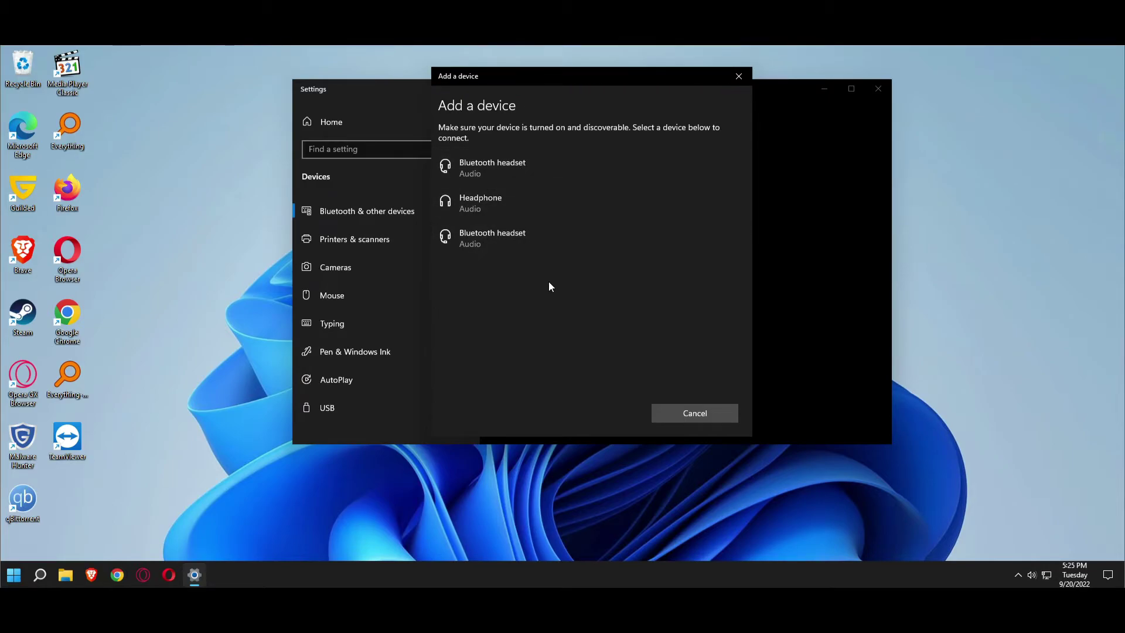
{"action": "left_click", "coordinate": [698, 413]}
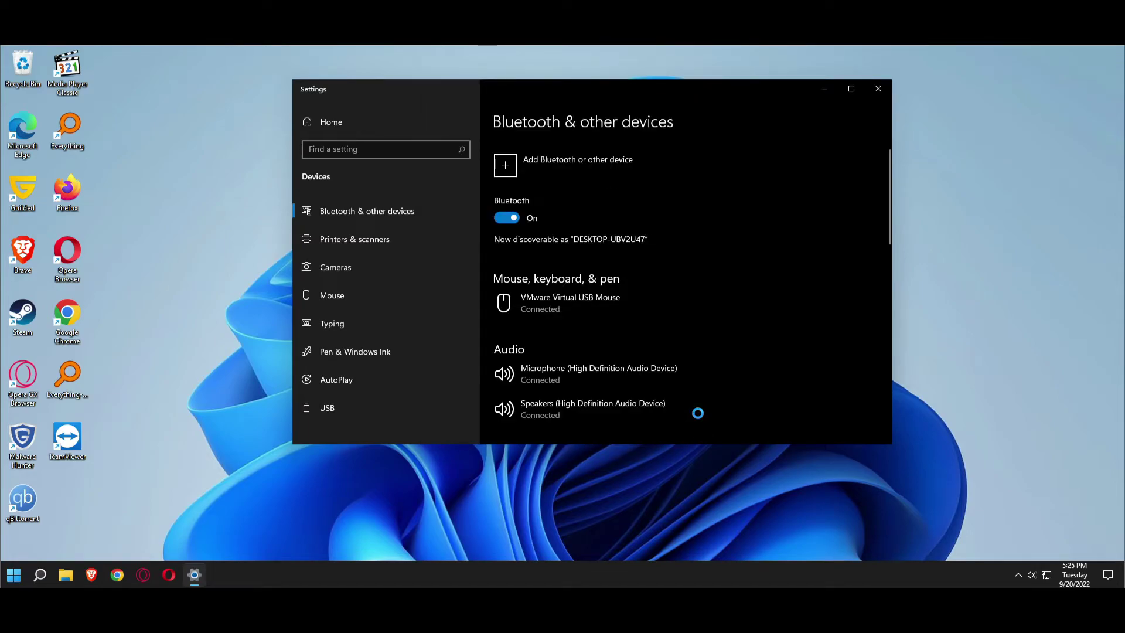
{"action": "left_click", "coordinate": [875, 91]}
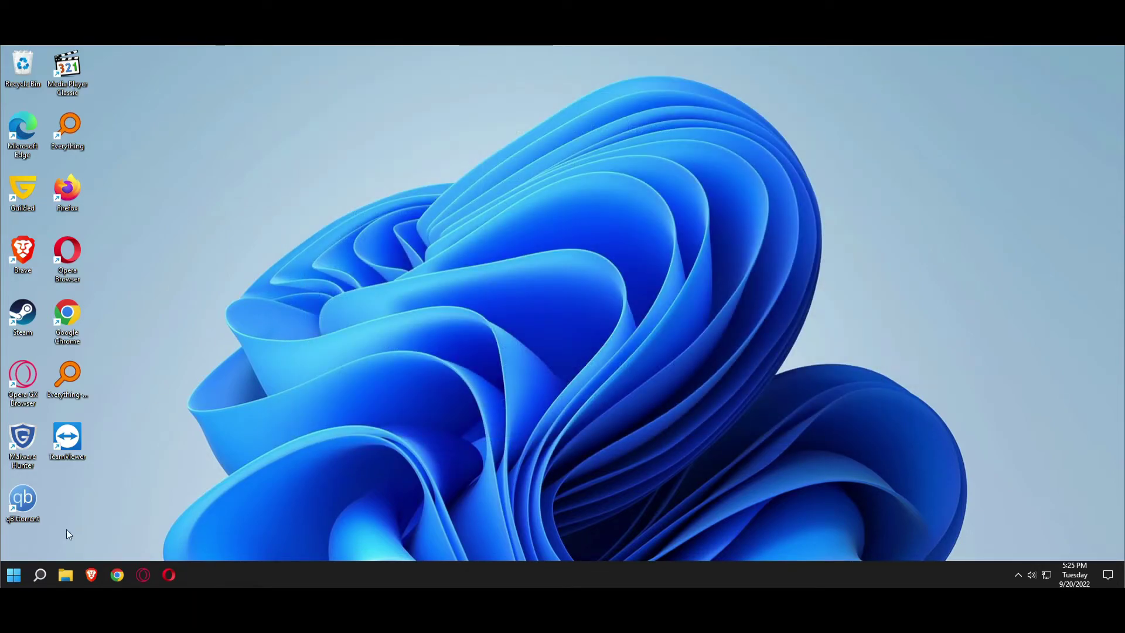
Open Computer Management for This PC again, move its window toward the screen's centre, and show Device Manager.
{"action": "left_click", "coordinate": [67, 575]}
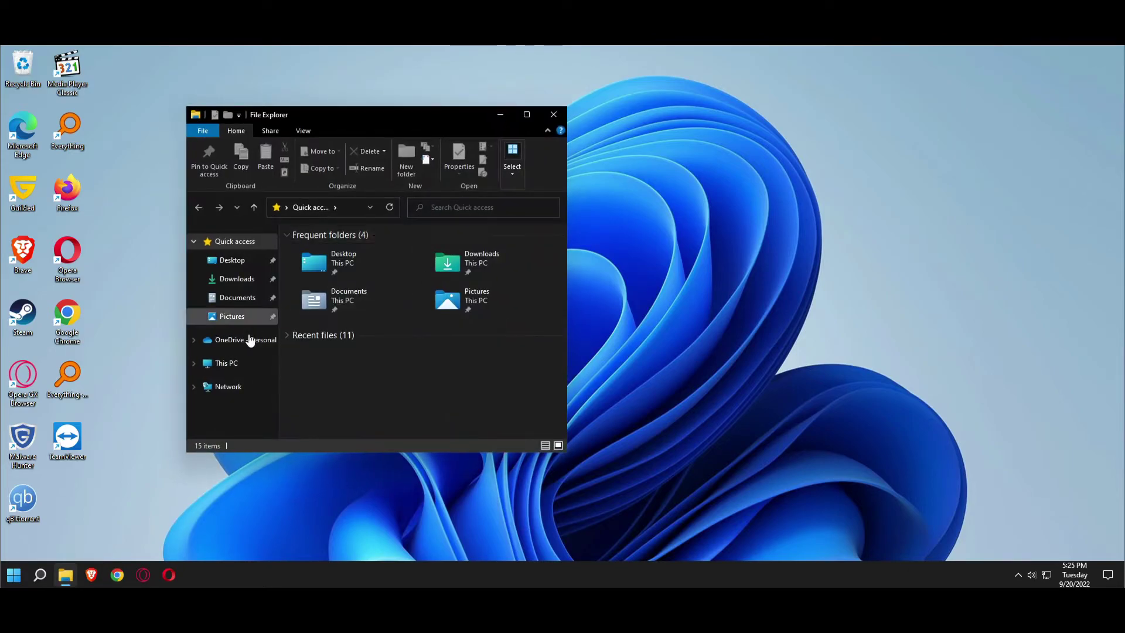
{"action": "right_click", "coordinate": [219, 369]}
{"action": "left_click", "coordinate": [249, 388]}
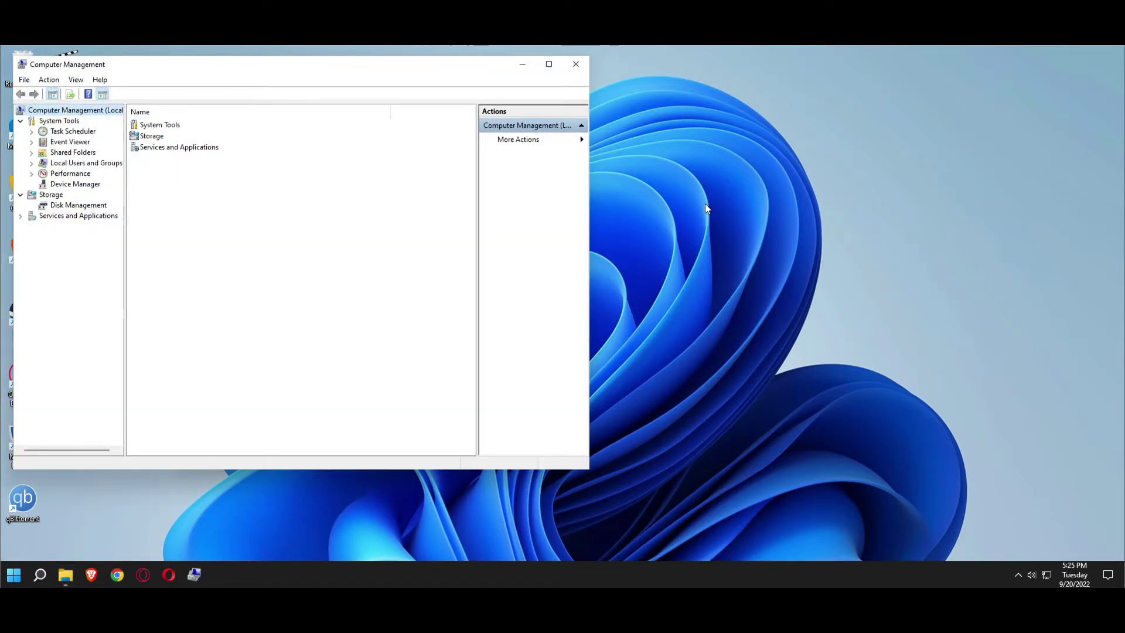
{"action": "left_click_drag", "start_coordinate": [327, 71], "coordinate": [643, 81]}
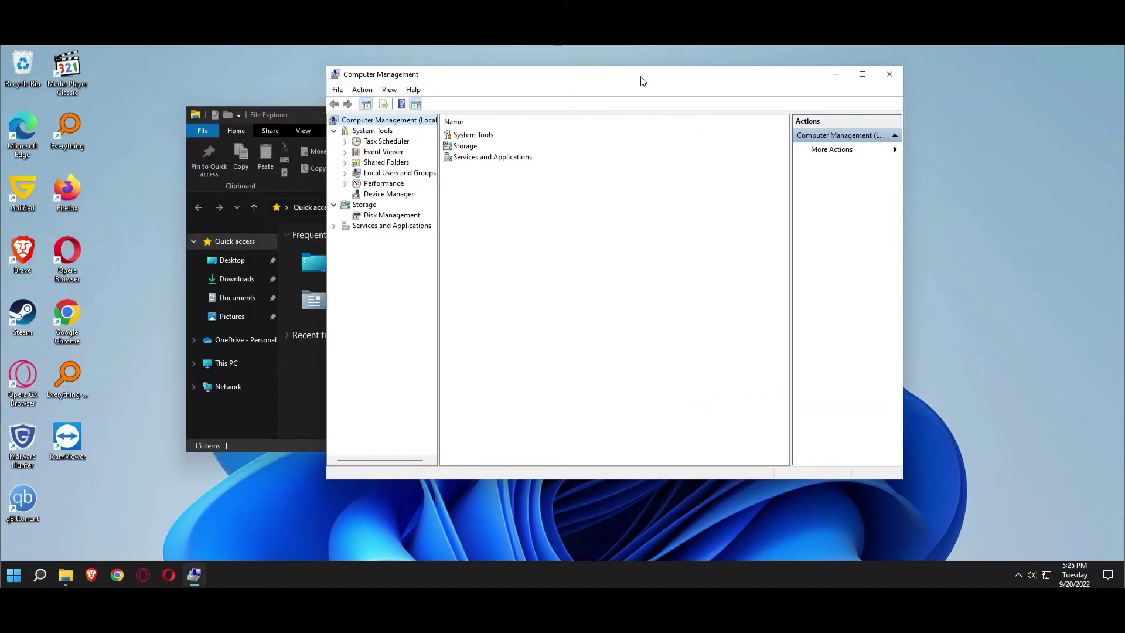
{"action": "left_click", "coordinate": [376, 194]}
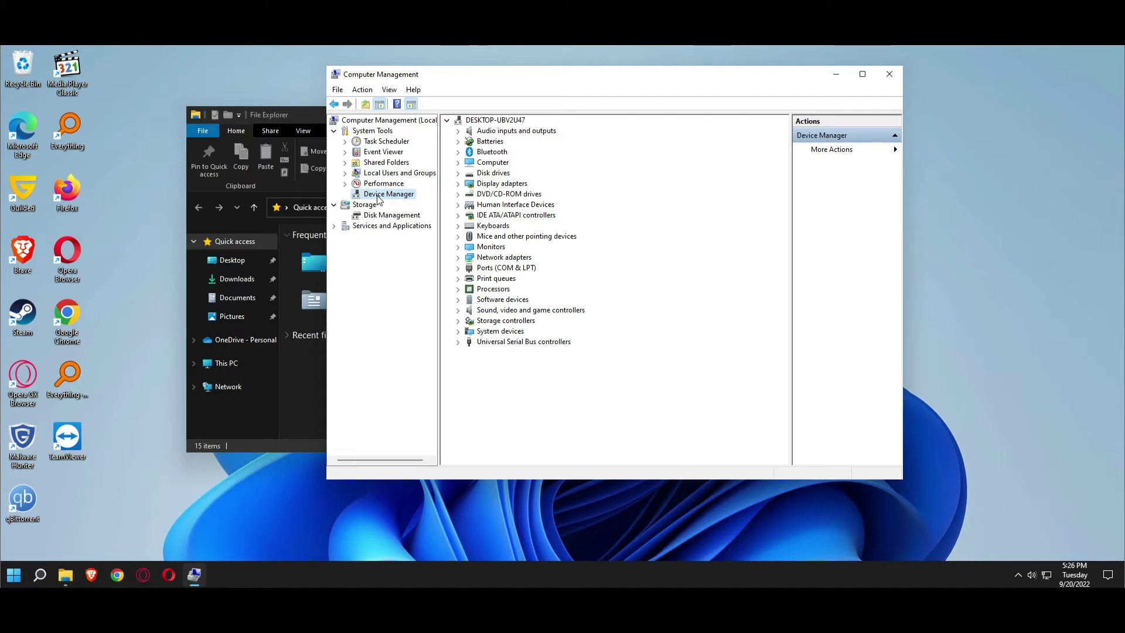
Examine the driver options of the Intel(R) 82574L Gigabit Network Connection under Network adapters and close all windows.
{"action": "left_click", "coordinate": [458, 258]}
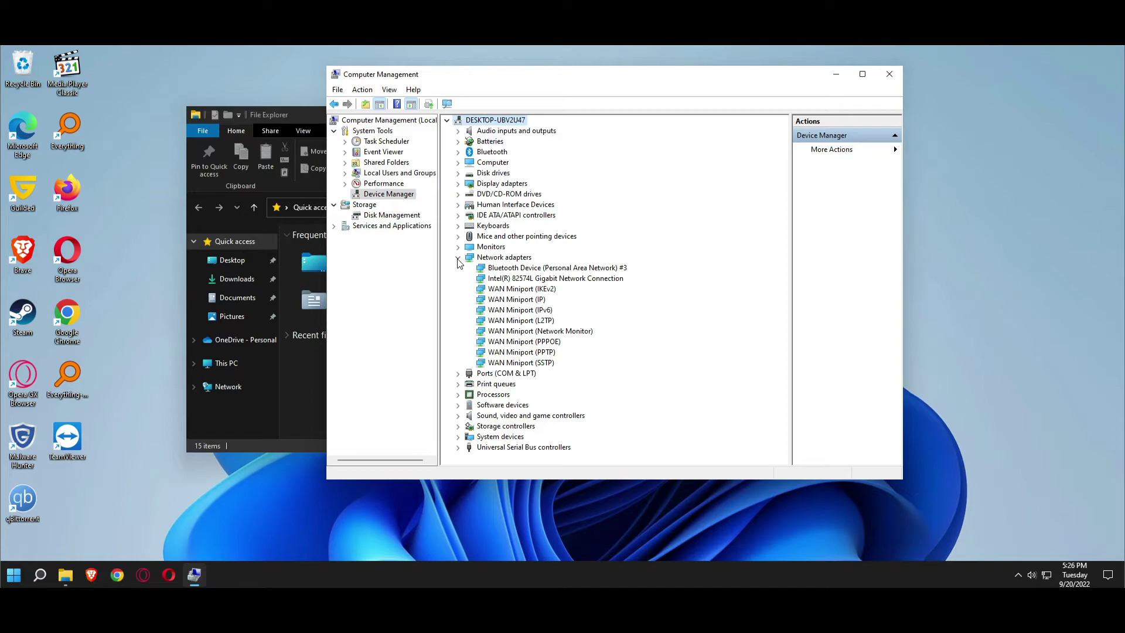
{"action": "left_click", "coordinate": [514, 279]}
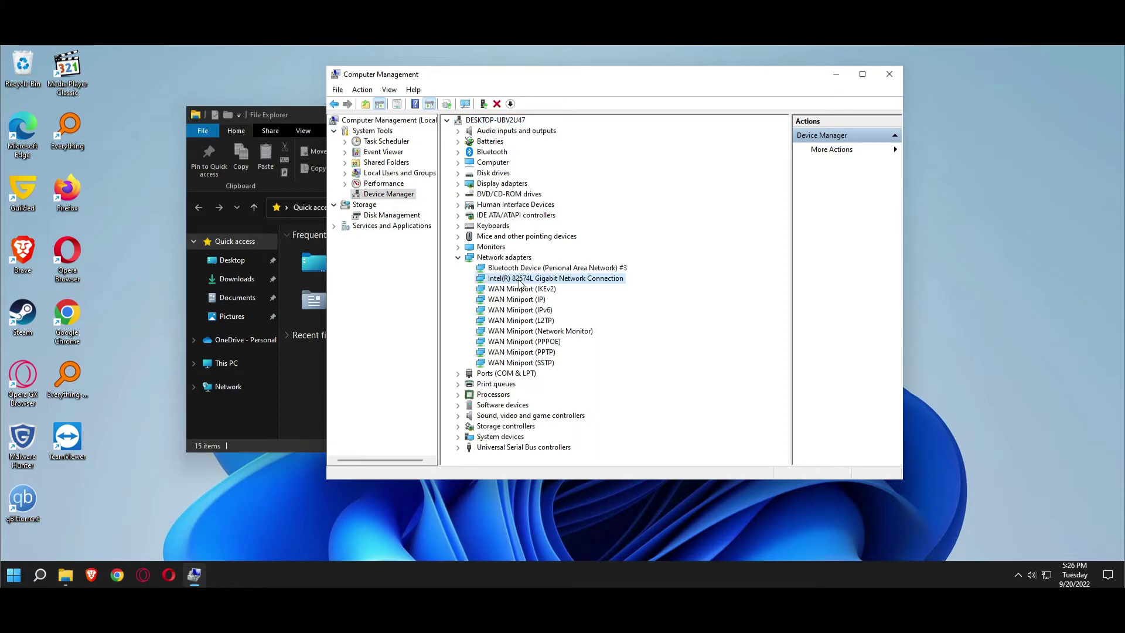
{"action": "left_click", "coordinate": [520, 271]}
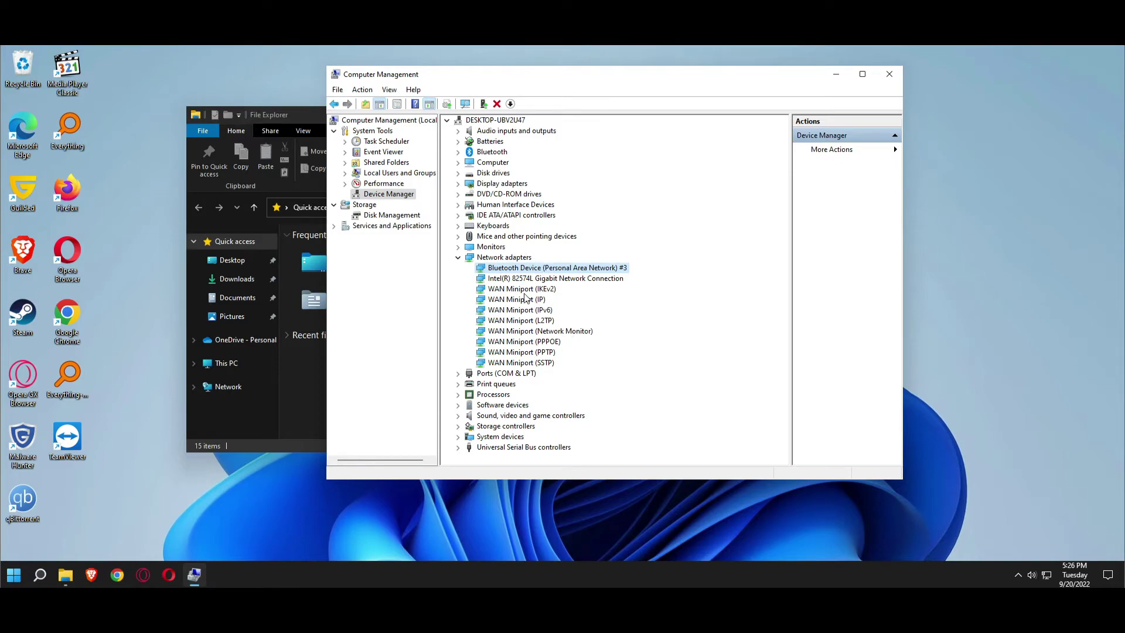
{"action": "right_click", "coordinate": [517, 280]}
{"action": "left_click", "coordinate": [559, 344]}
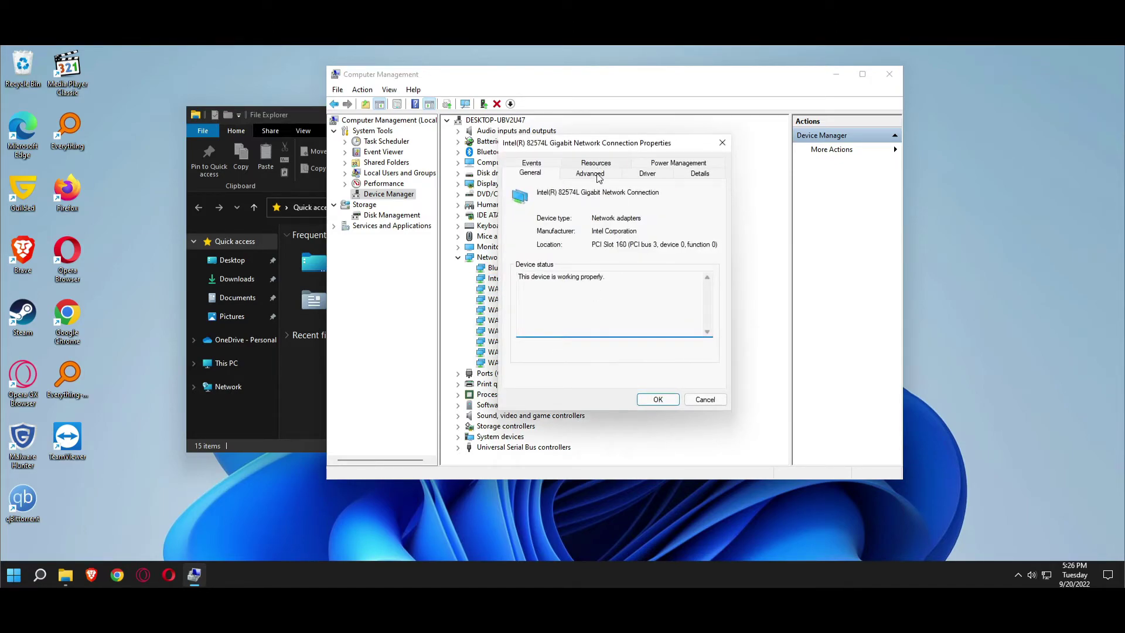
{"action": "left_click", "coordinate": [646, 174]}
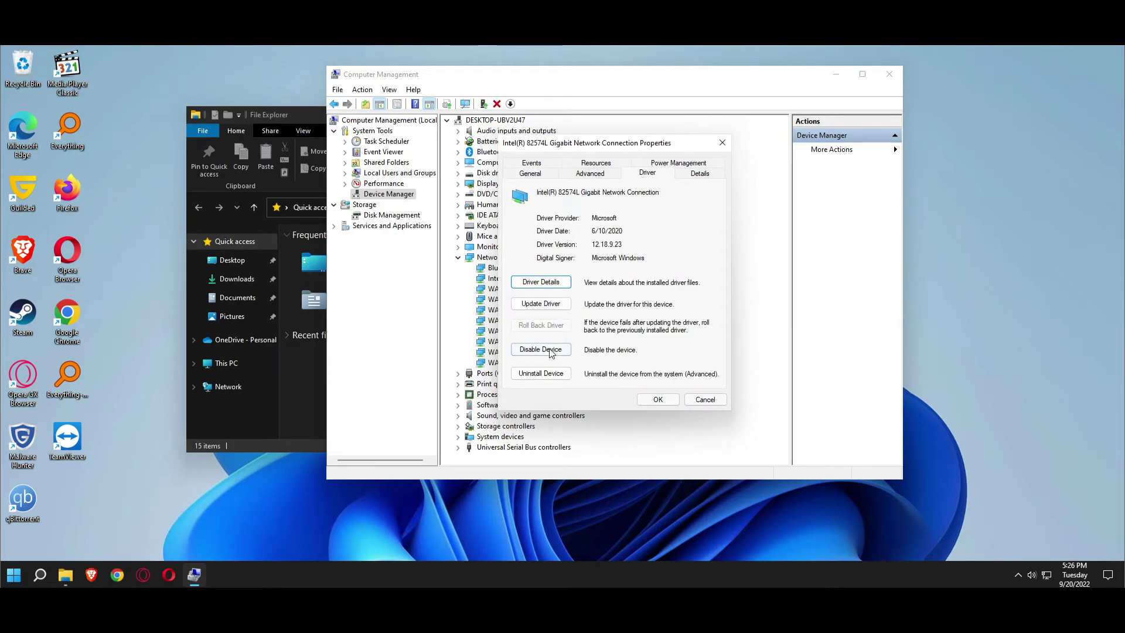
{"action": "left_click", "coordinate": [658, 400]}
{"action": "left_click", "coordinate": [889, 75]}
{"action": "left_click", "coordinate": [553, 113]}
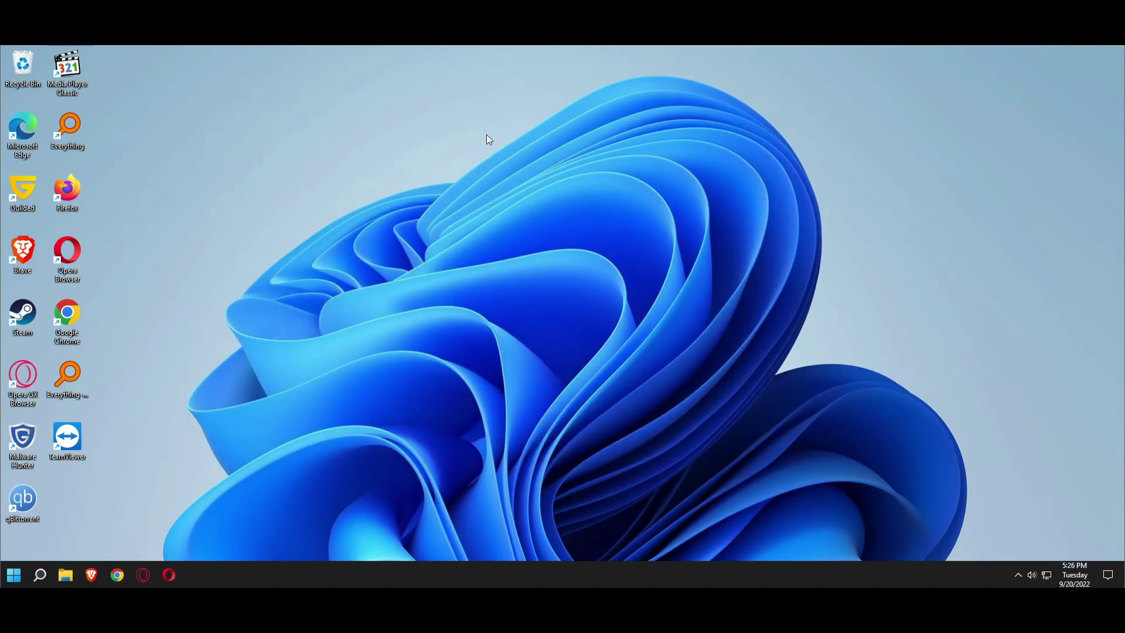